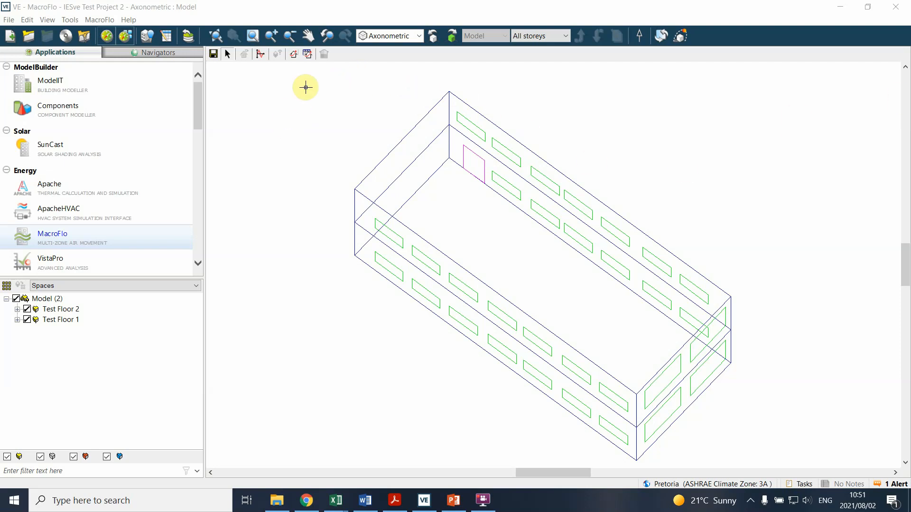
Step: Select the whole model and review the MacroFlo opening types, closing the dialog without changes
drag(296, 77, 823, 464)
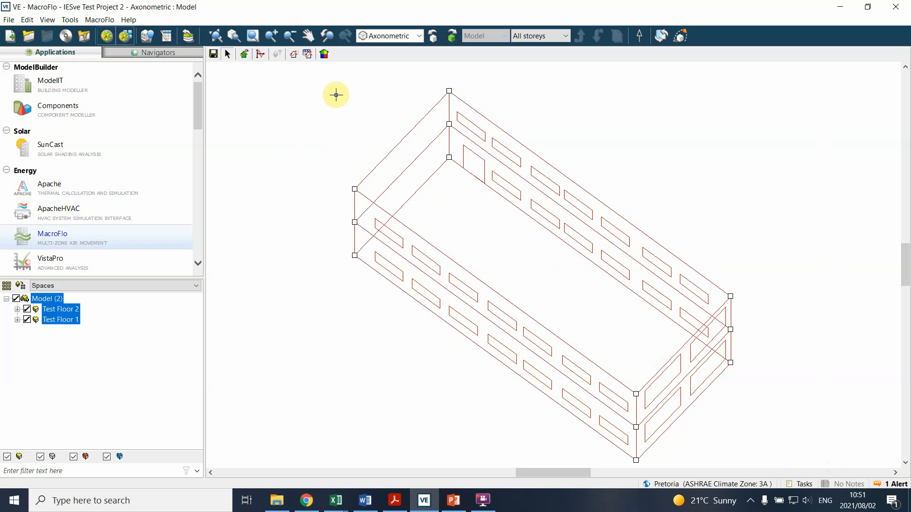
click(294, 56)
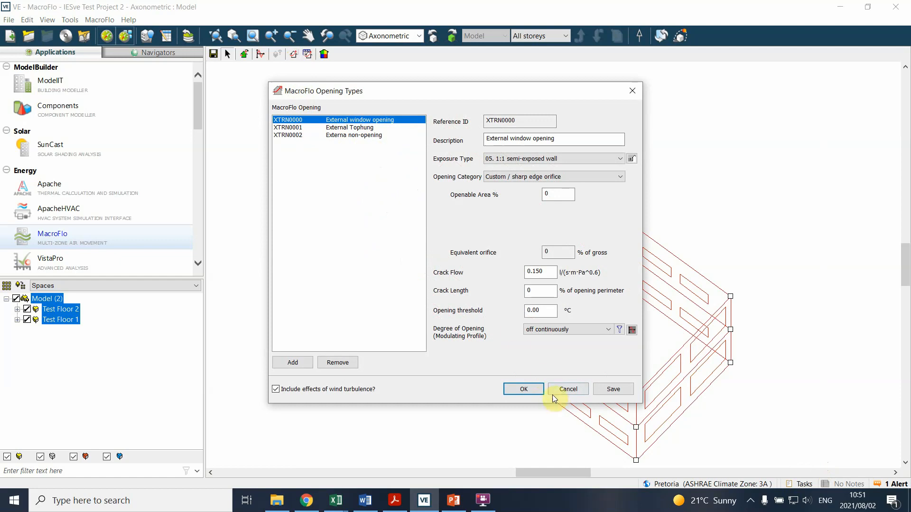
click(569, 389)
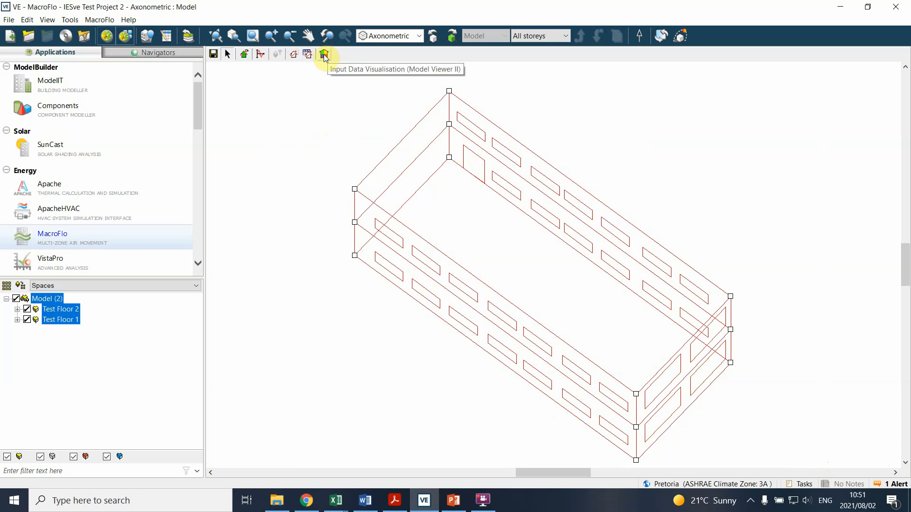
Step: Visualise the openings' Openable Area input data in Model Viewer II for the whole building
click(324, 55)
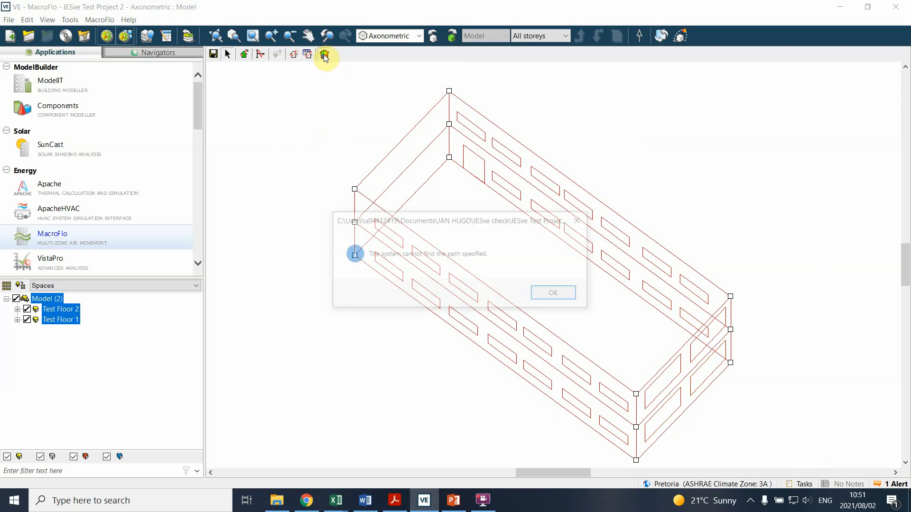
click(555, 294)
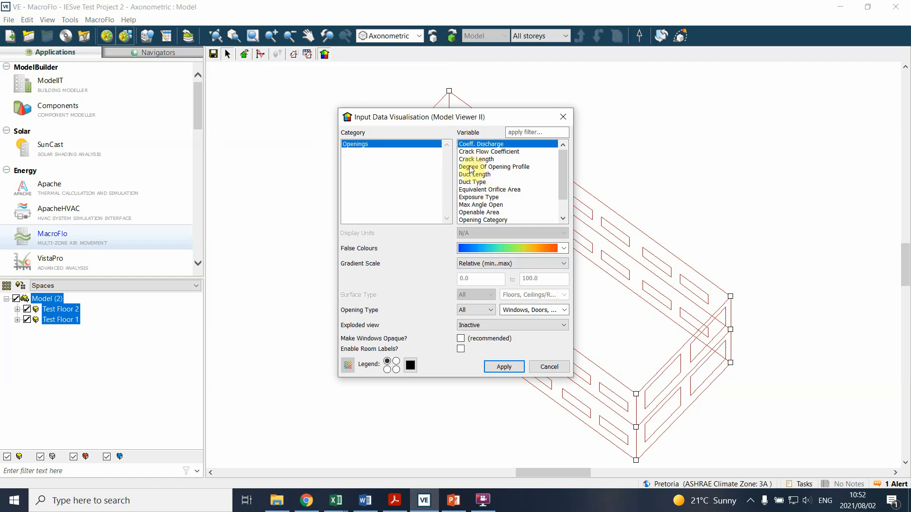
click(488, 213)
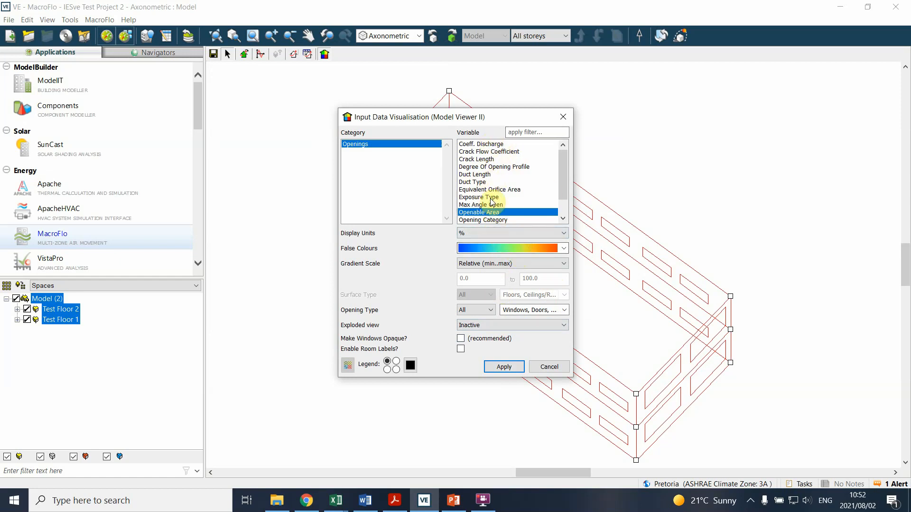
click(476, 218)
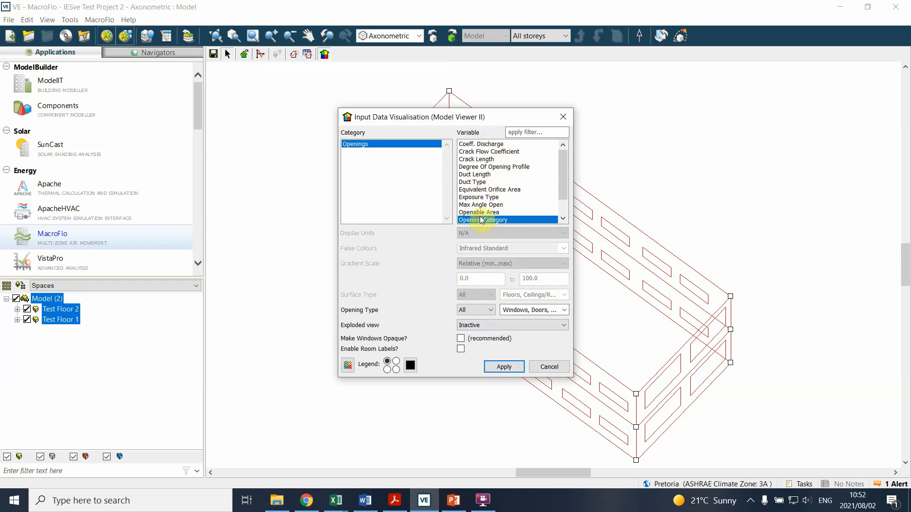
click(480, 217)
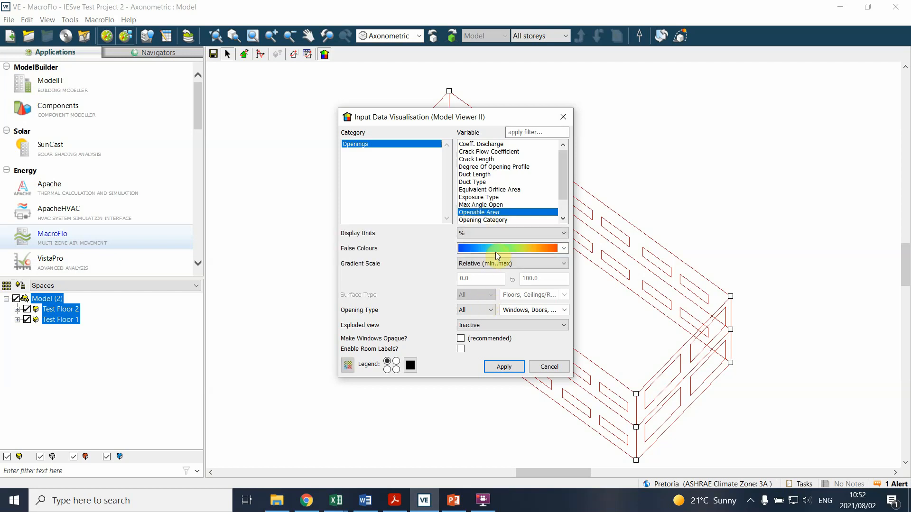
click(500, 368)
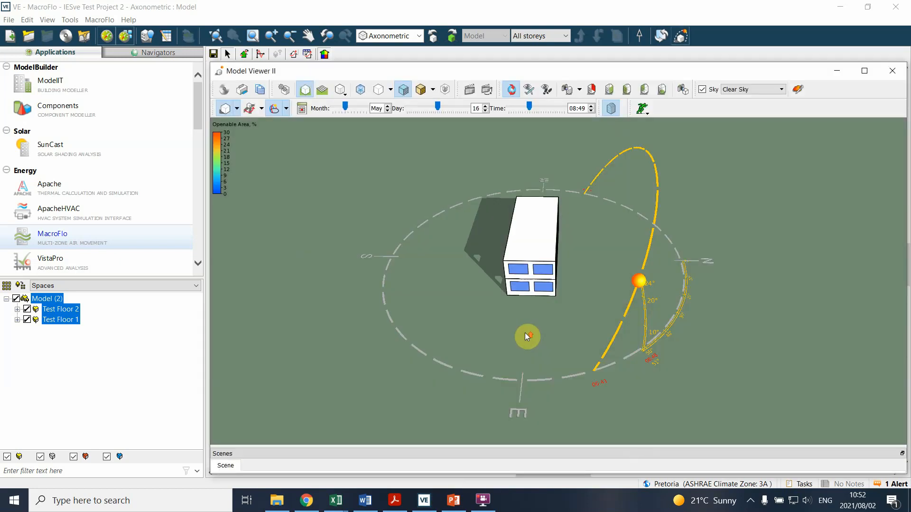
Step: Inspect the openable-area colours of the windows on the long and short facades, and close the viewer and visualisation settings
drag(525, 333, 381, 327)
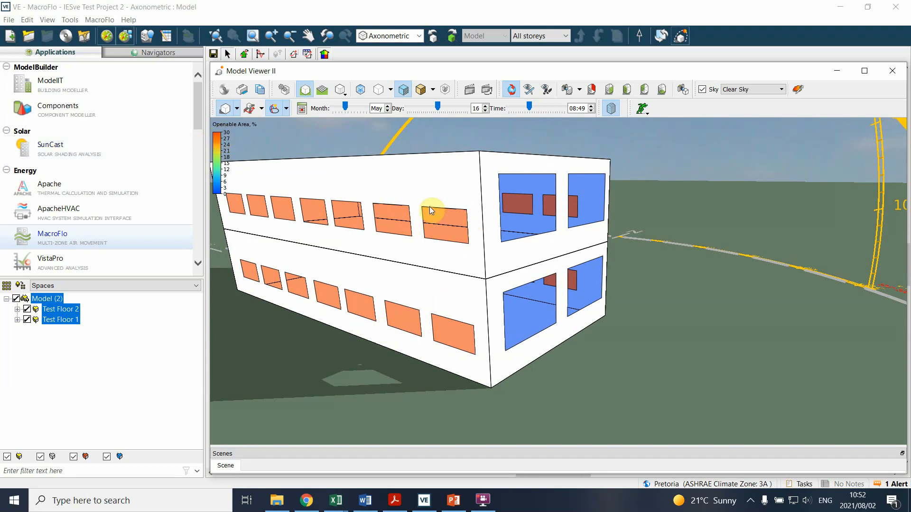
drag(732, 392, 772, 391)
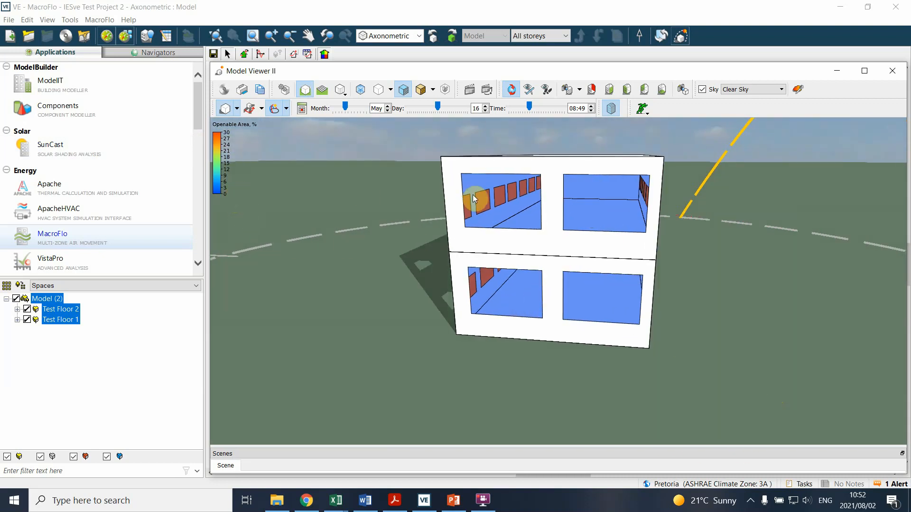
drag(443, 215, 371, 341)
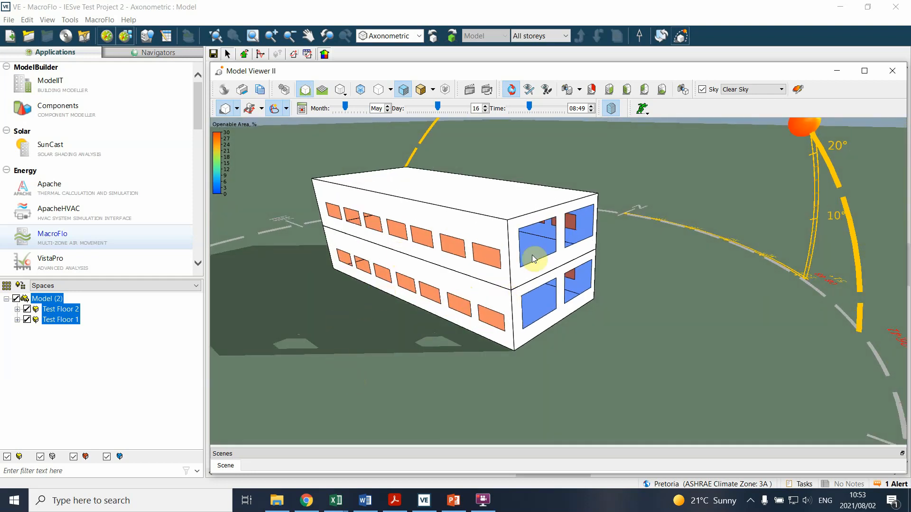
click(893, 71)
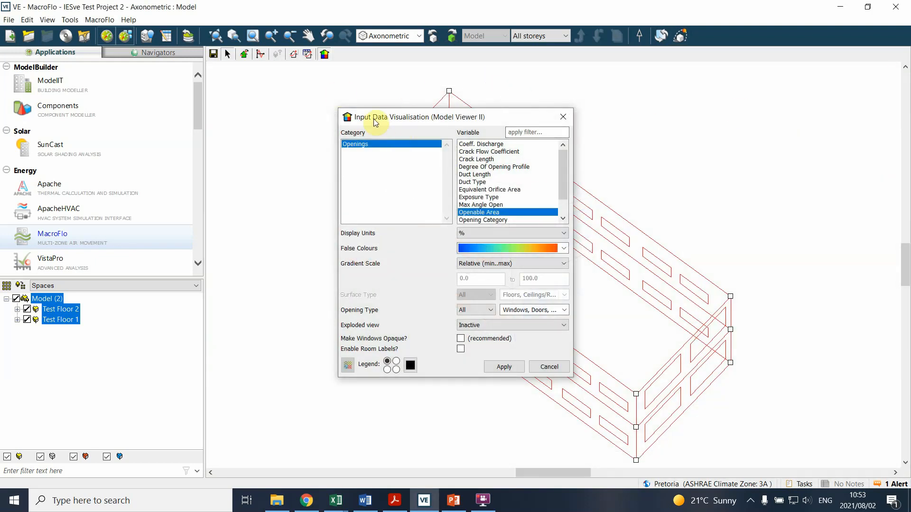
click(563, 117)
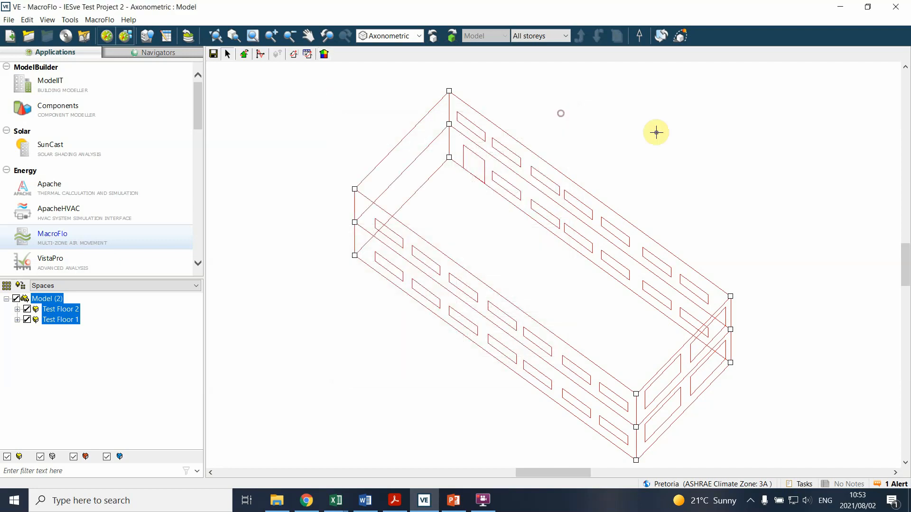
Step: Clear the model selection and switch to the Apache thermal calculation and simulation application
click(350, 345)
scroll(553, 222, down, 2)
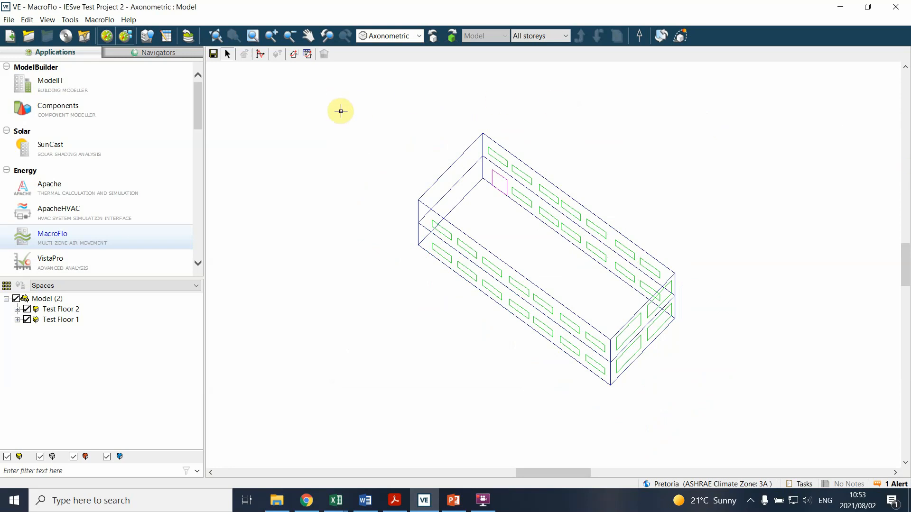
click(102, 189)
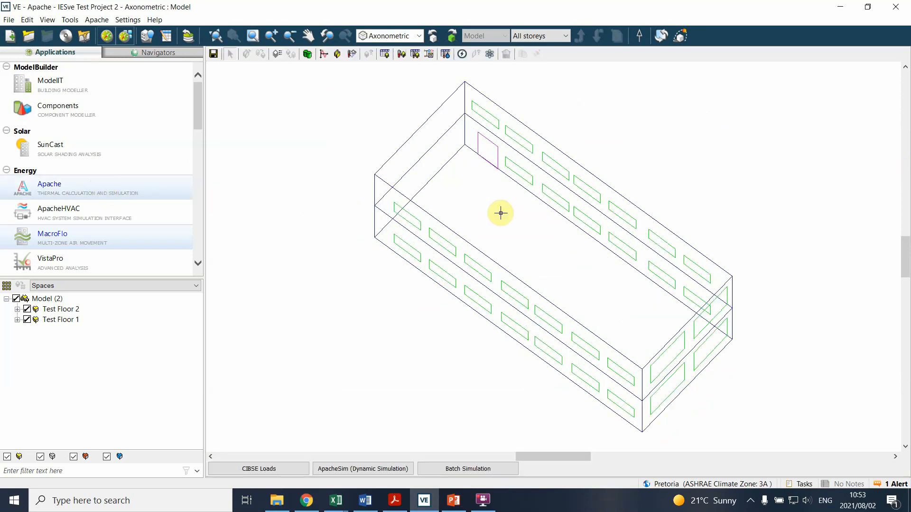
scroll(399, 358, down, 1)
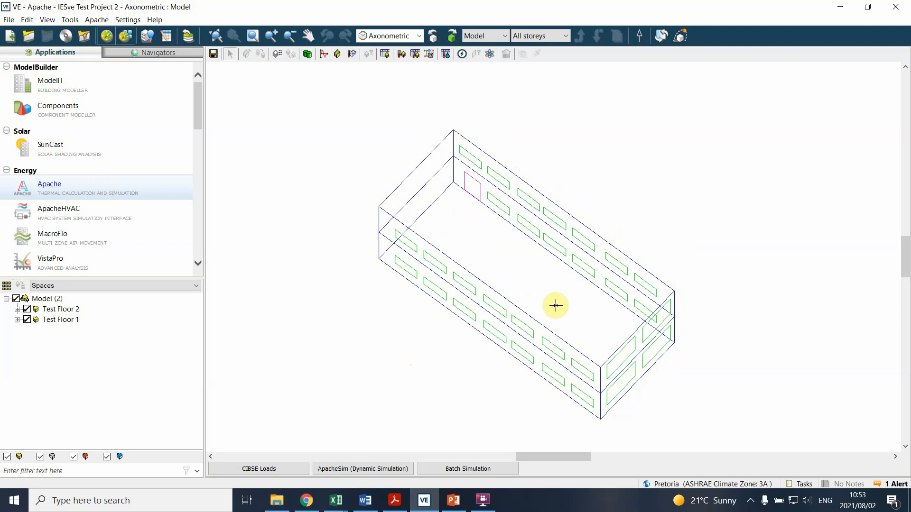
Step: Review the ApacheSim dynamic simulation settings, switching the MacroFlo link off and on again, and leave without simulating
click(371, 469)
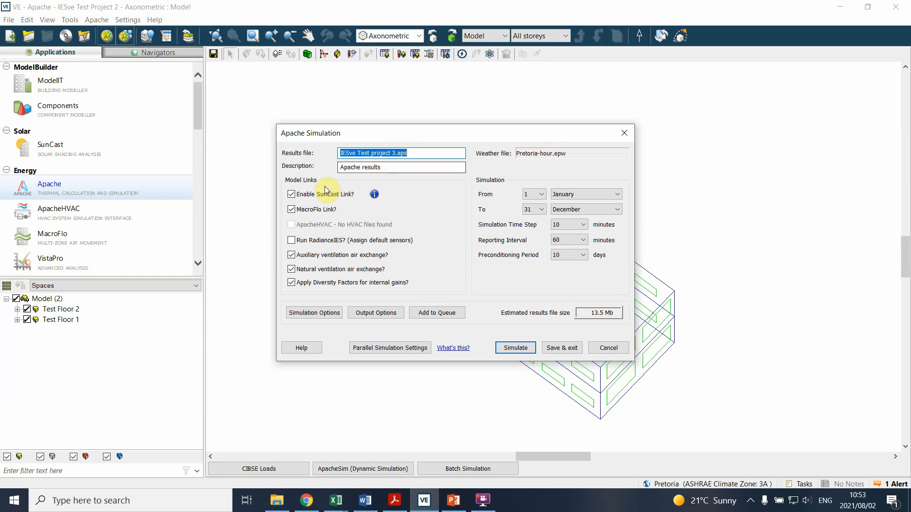
click(292, 210)
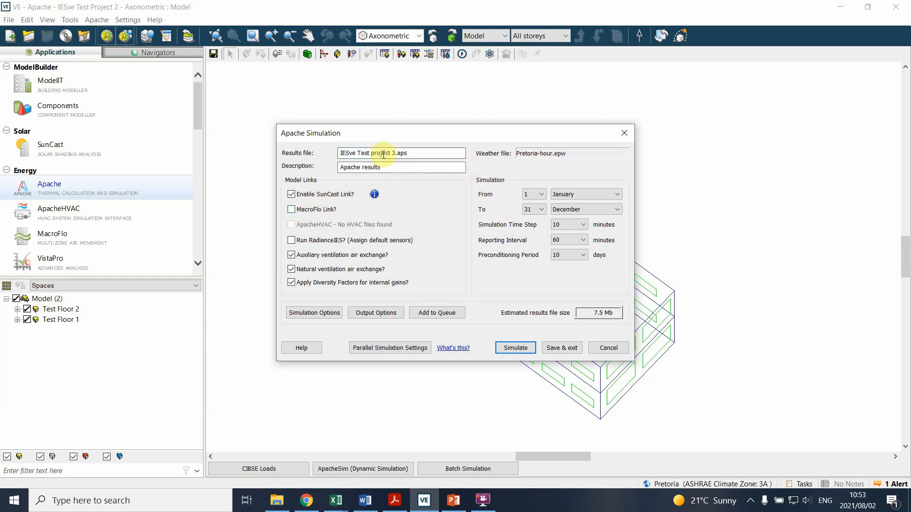
click(292, 210)
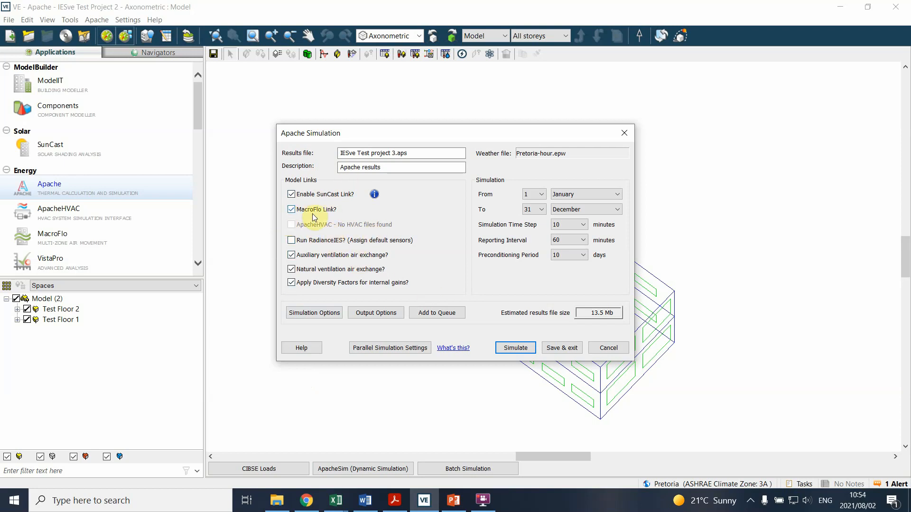
click(599, 348)
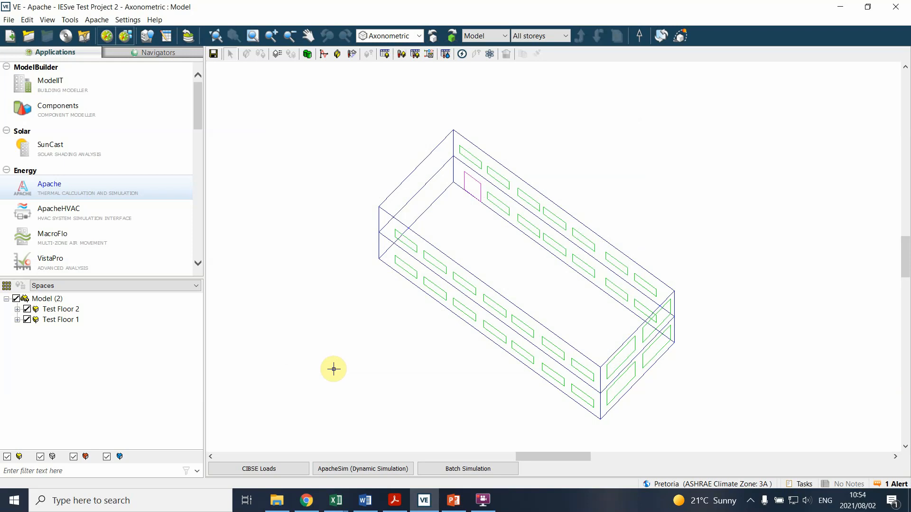
Step: Open the Building Template Manager and examine the Office 1 template's internal gains, space conditions, system and air exchanges
click(166, 36)
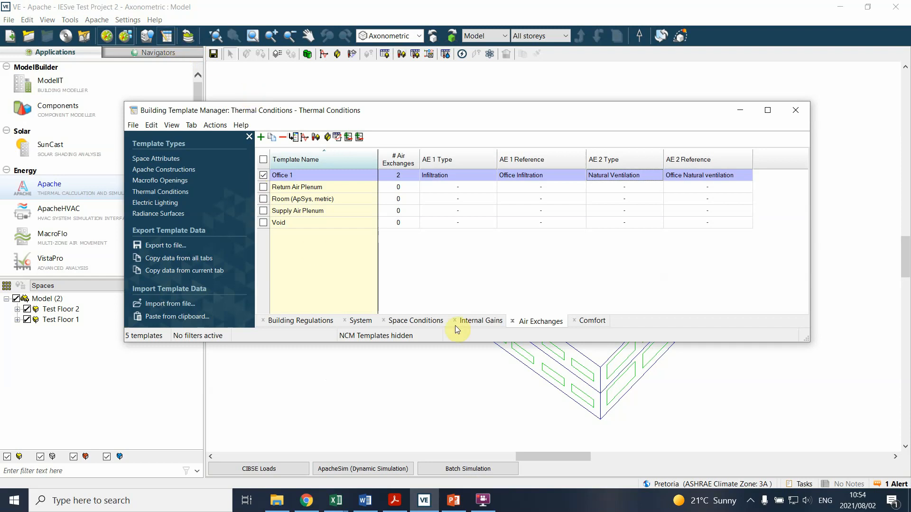
click(483, 323)
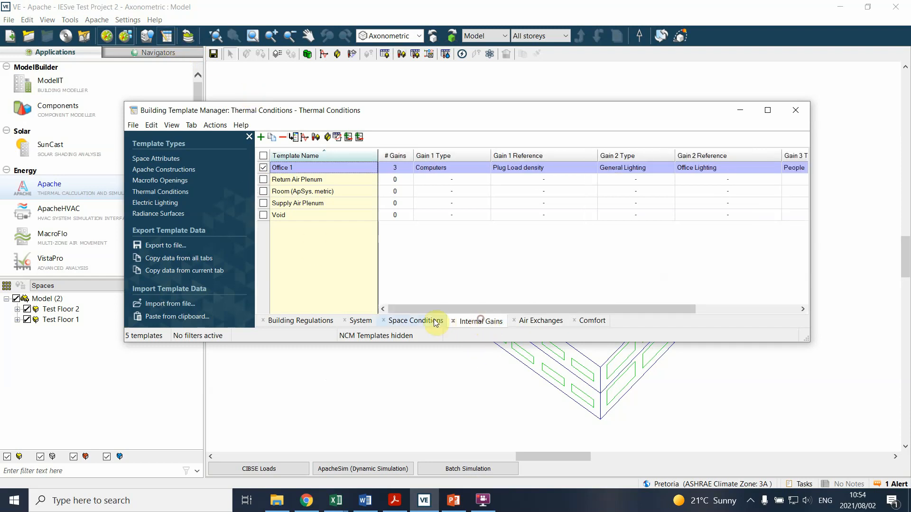
click(410, 324)
click(357, 321)
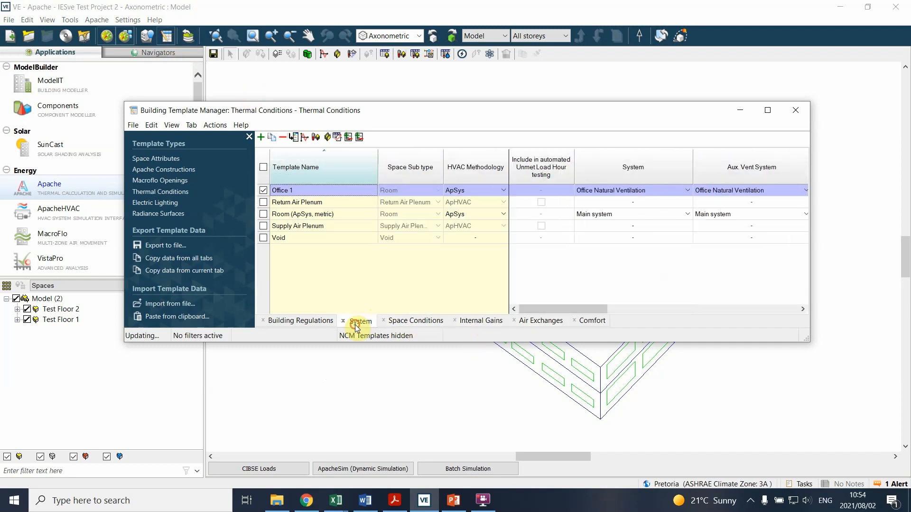
drag(573, 306, 644, 305)
click(551, 321)
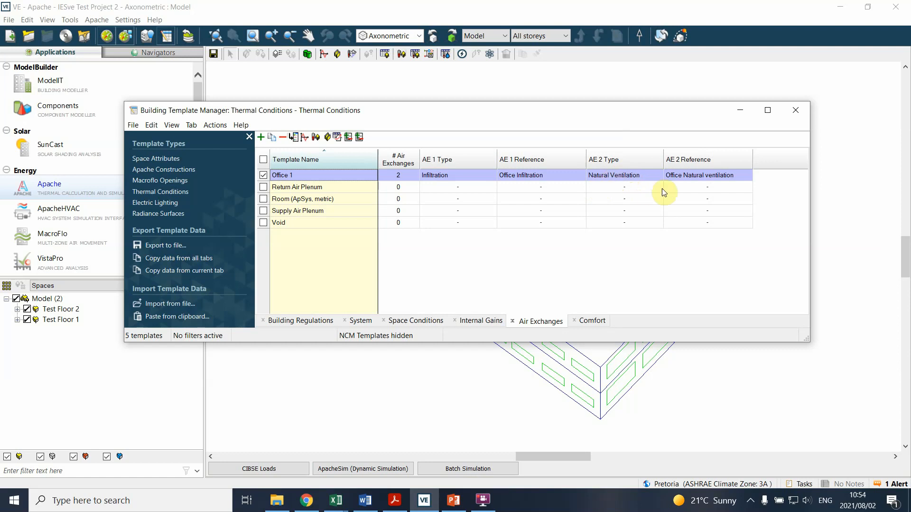
click(617, 177)
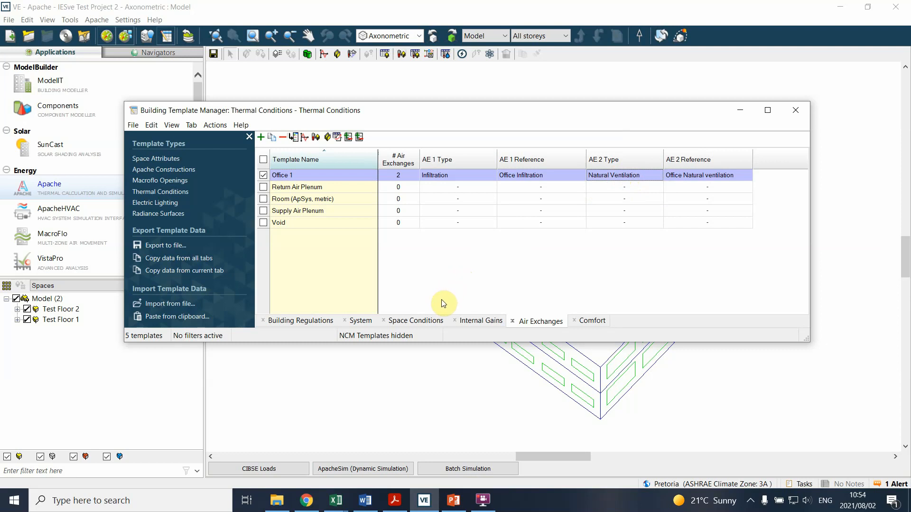
Step: Recheck the Office 1 template's internal gains, system, building regulations and space conditions, and close the template manager
click(469, 319)
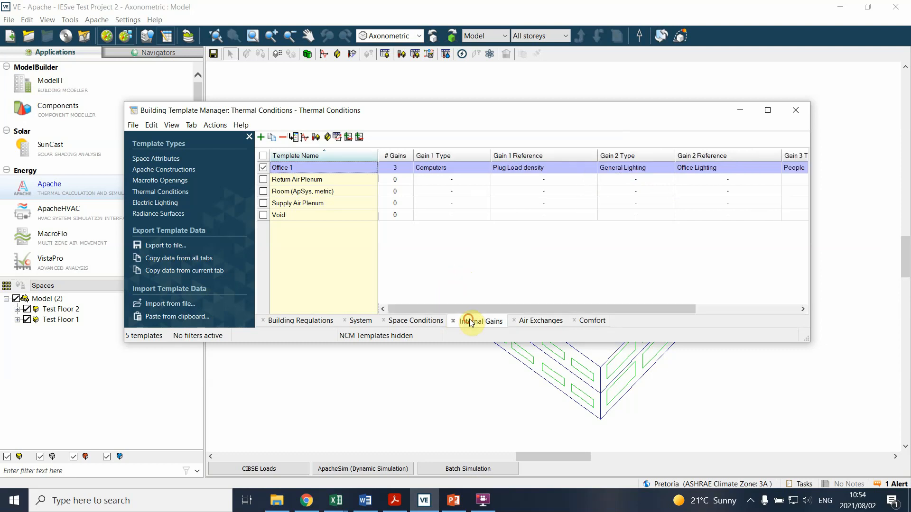
click(420, 322)
click(363, 323)
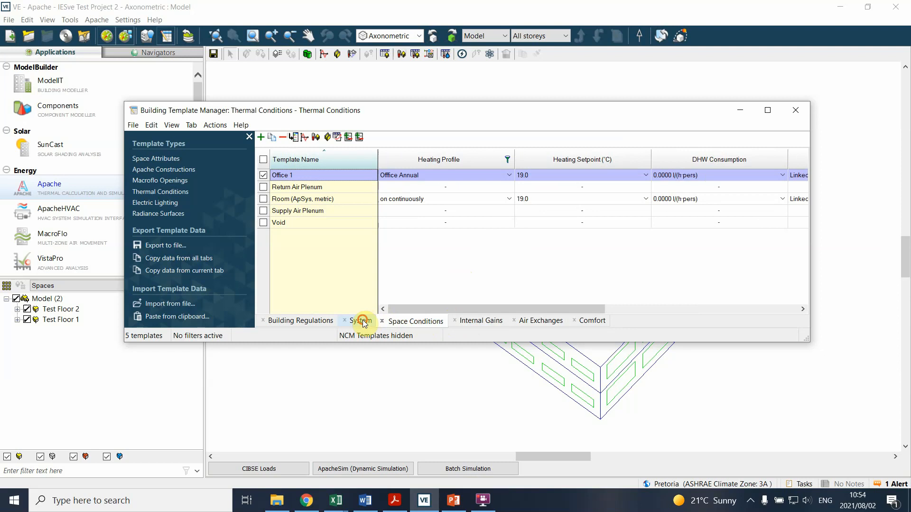
click(296, 323)
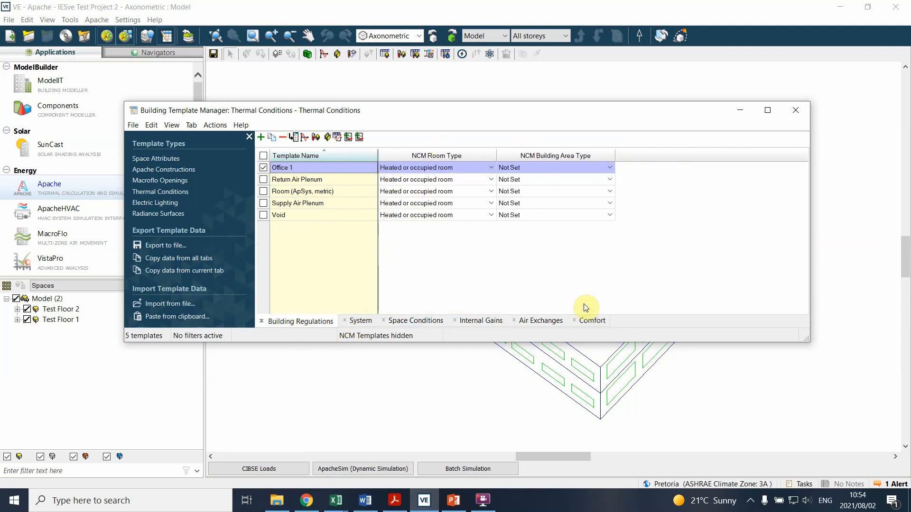
click(368, 323)
click(405, 322)
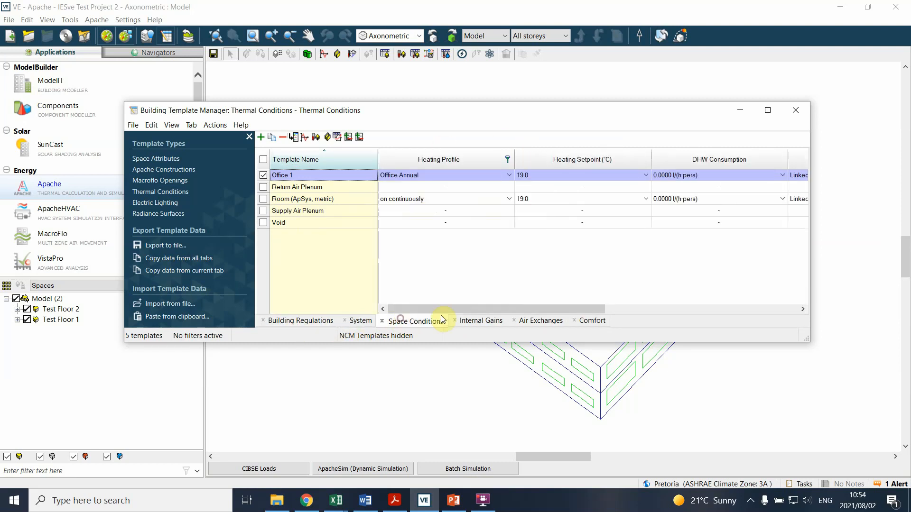
mouse_move(537, 311)
mouse_down()
mouse_move(717, 311)
mouse_move(528, 325)
mouse_up()
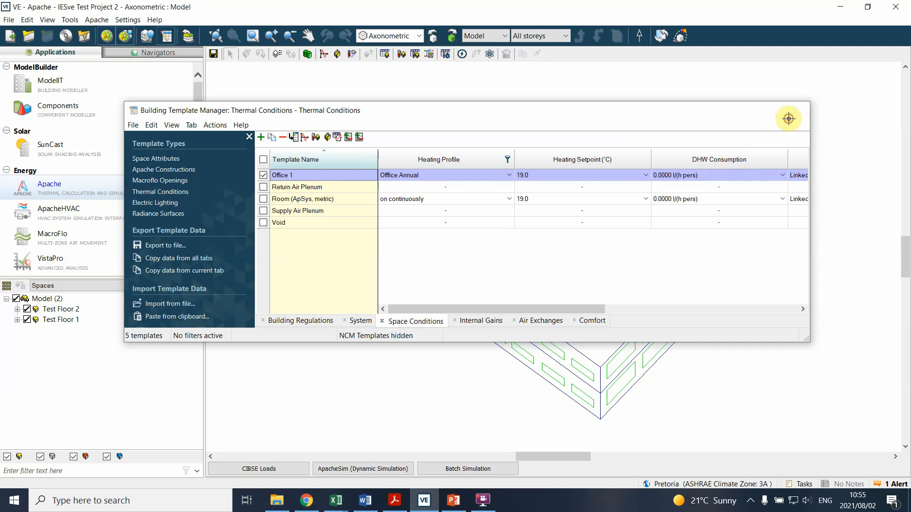
click(790, 122)
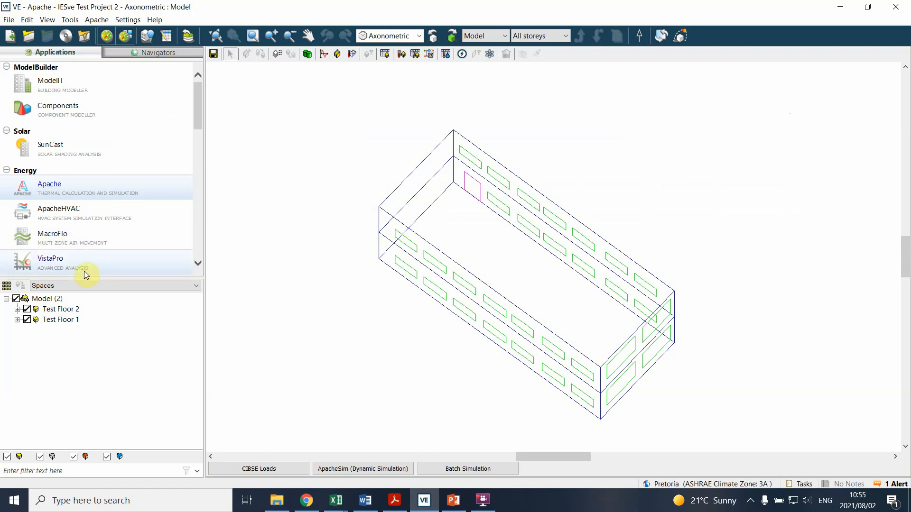
Step: Switch to VistaPro and look through the Building Loads variables for the IESve Test project 3.aps results
click(321, 260)
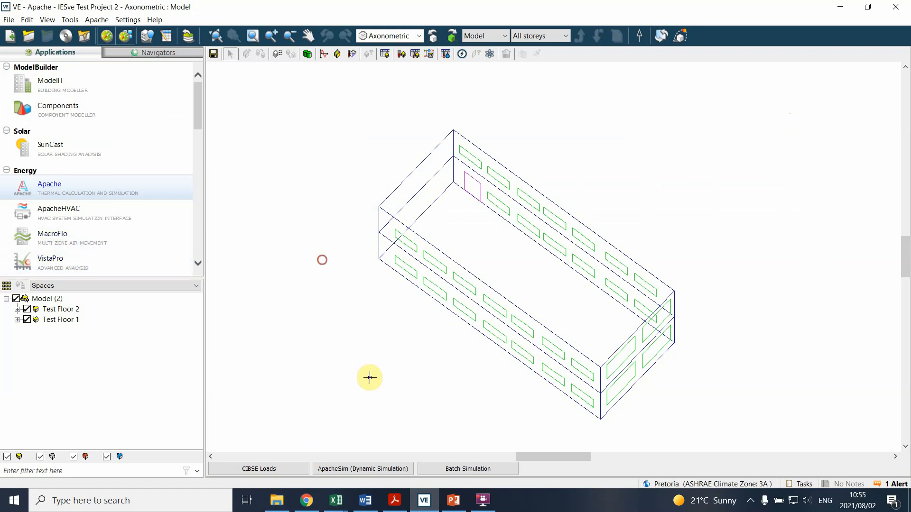
click(363, 469)
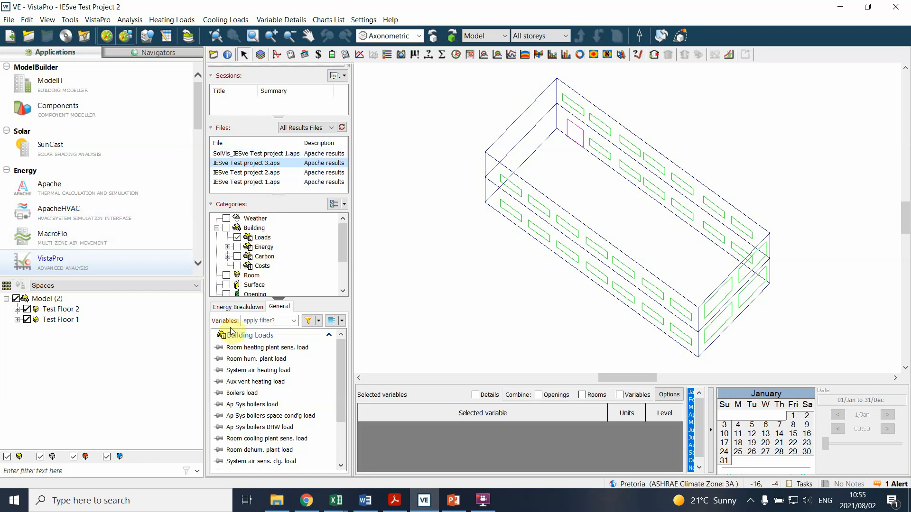
scroll(290, 370, down, 2)
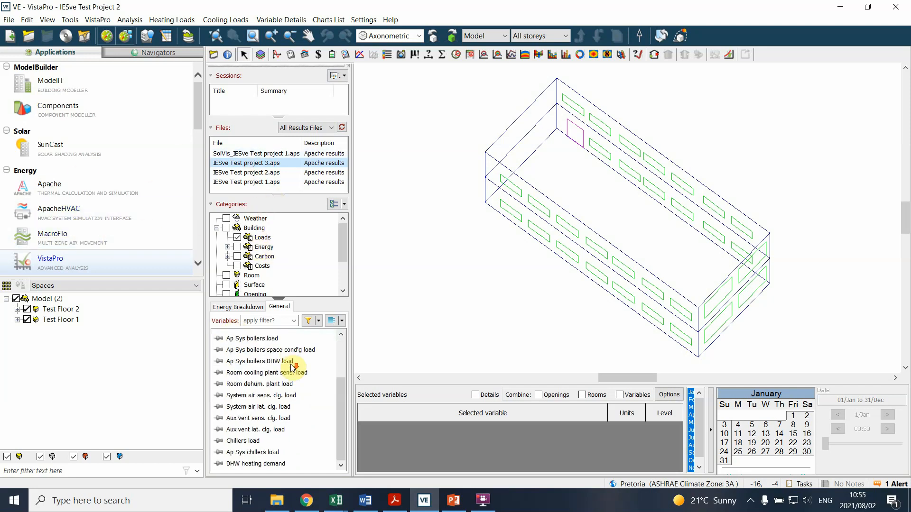
scroll(288, 388, up, 2)
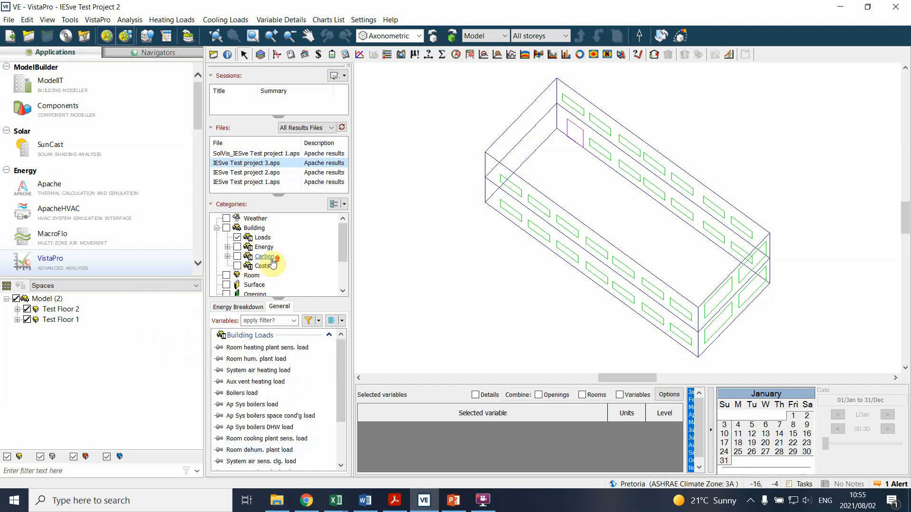
Step: List the room-level variables for Test Floor 2, then add Air temperature to the selected variables and pin it
mouse_move(344, 232)
mouse_down()
mouse_move(340, 250)
mouse_move(340, 226)
mouse_up()
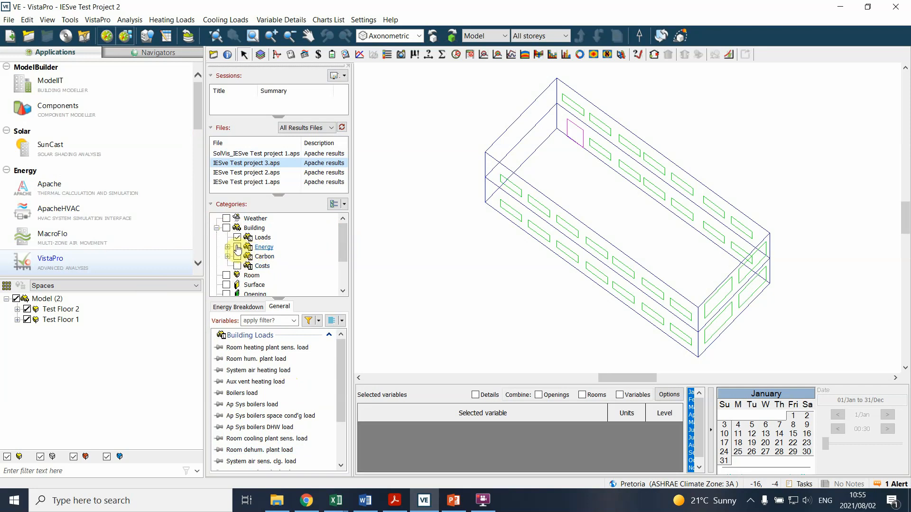
click(226, 275)
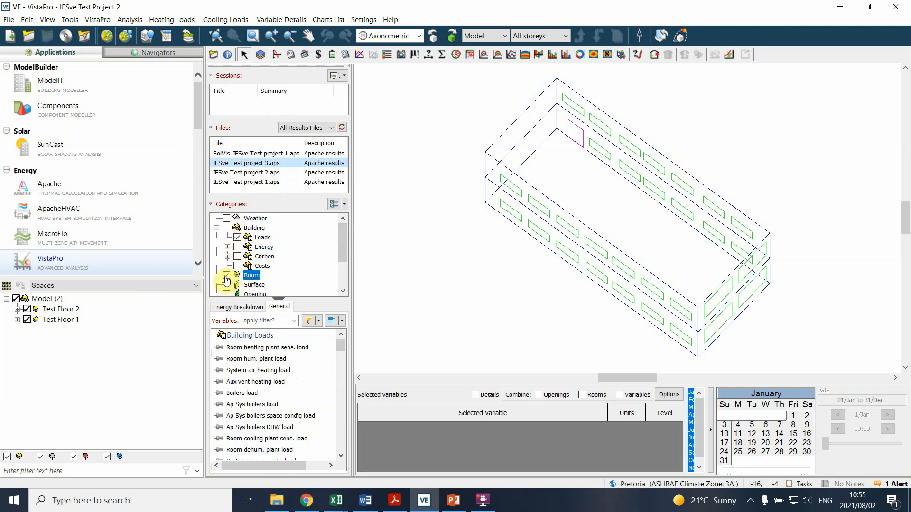
click(64, 310)
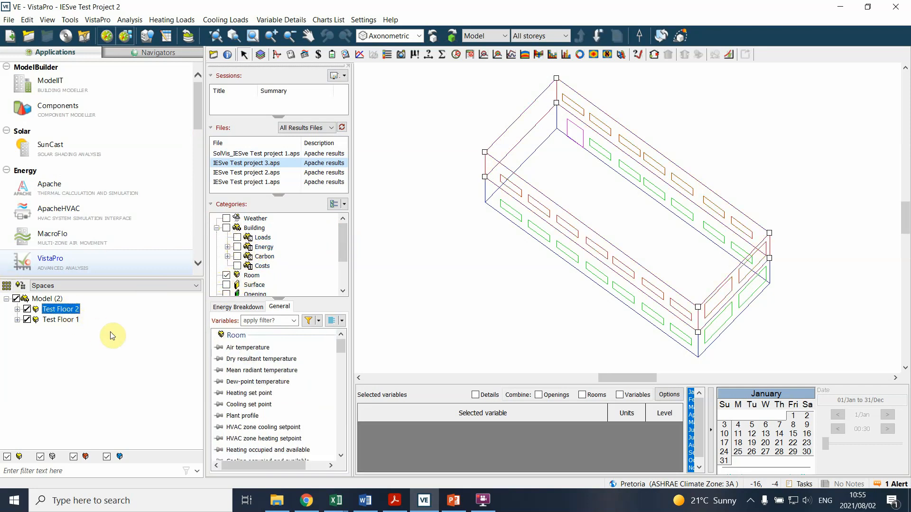
double_click(227, 348)
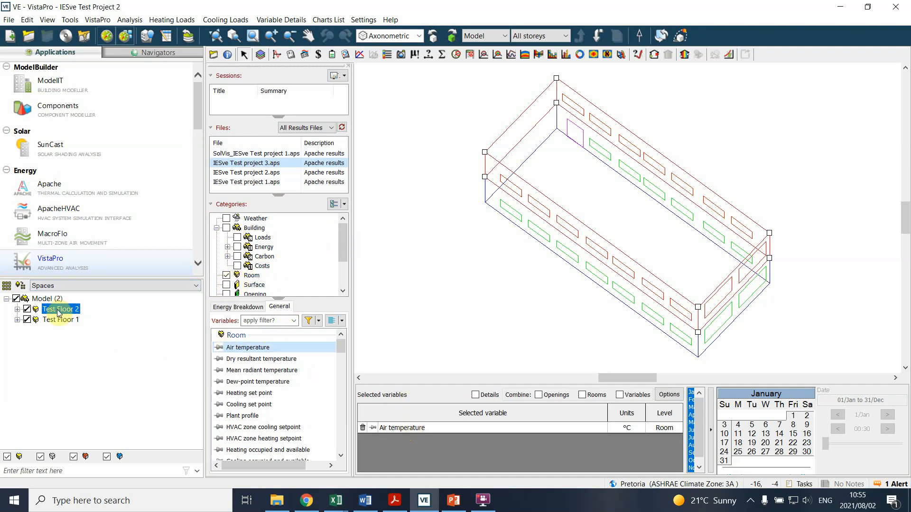
click(374, 427)
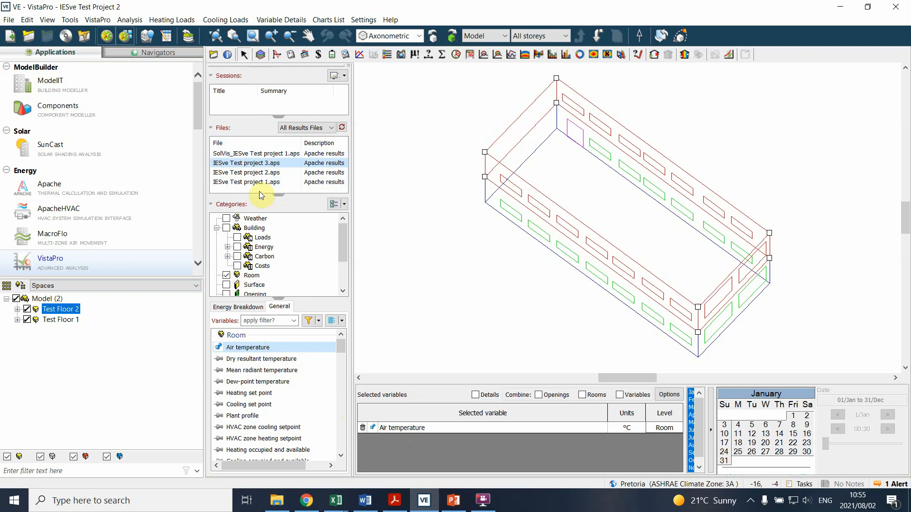
Step: Chart Test Floor 2's air temperature for 12 January from the IESve Test project 1.aps results
click(238, 182)
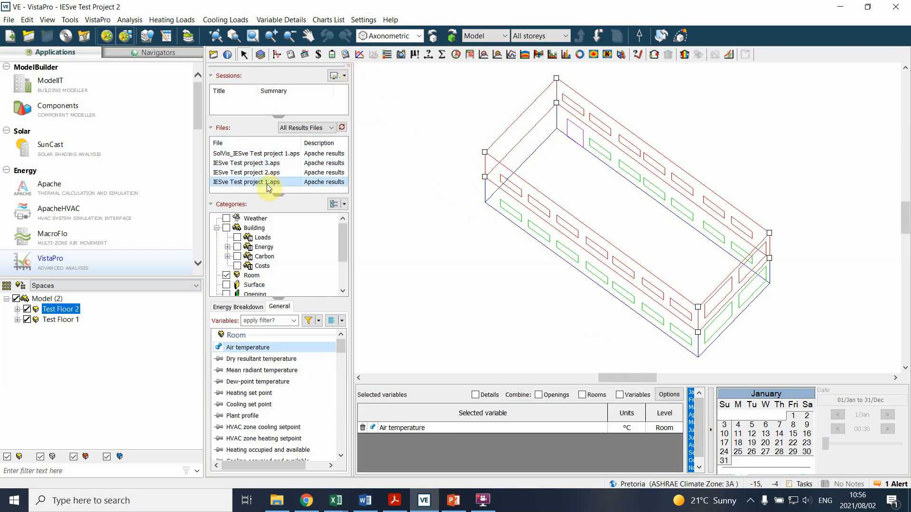
click(690, 394)
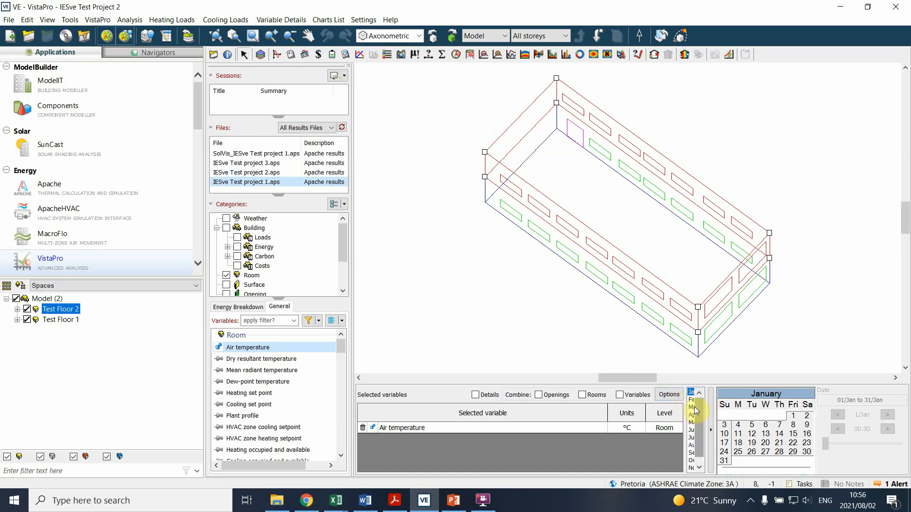
click(727, 435)
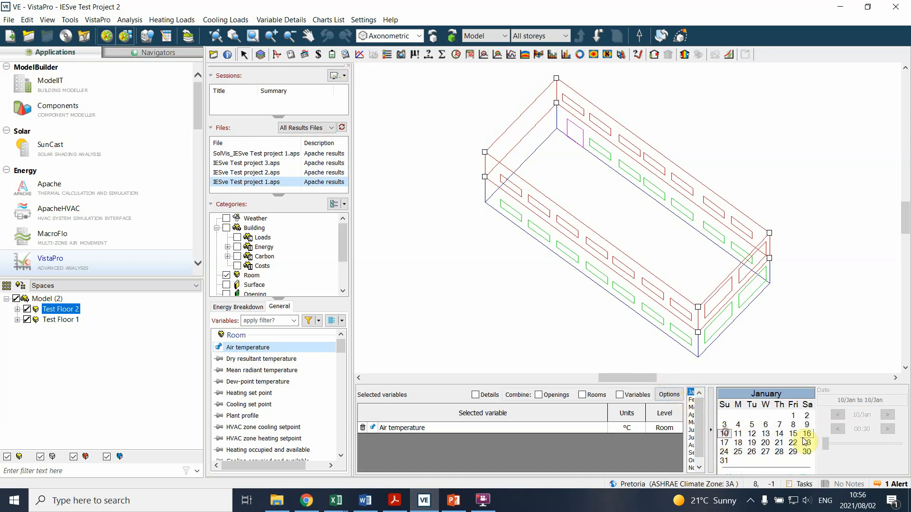
click(752, 433)
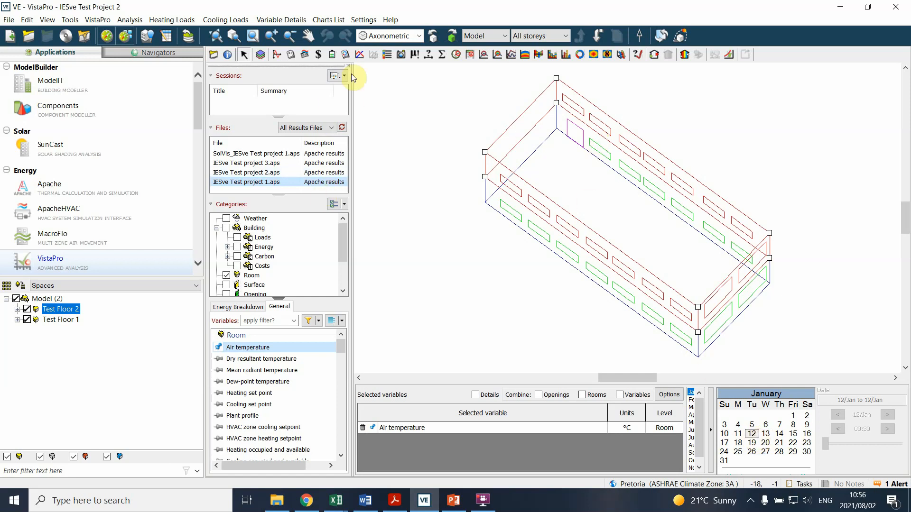
click(360, 55)
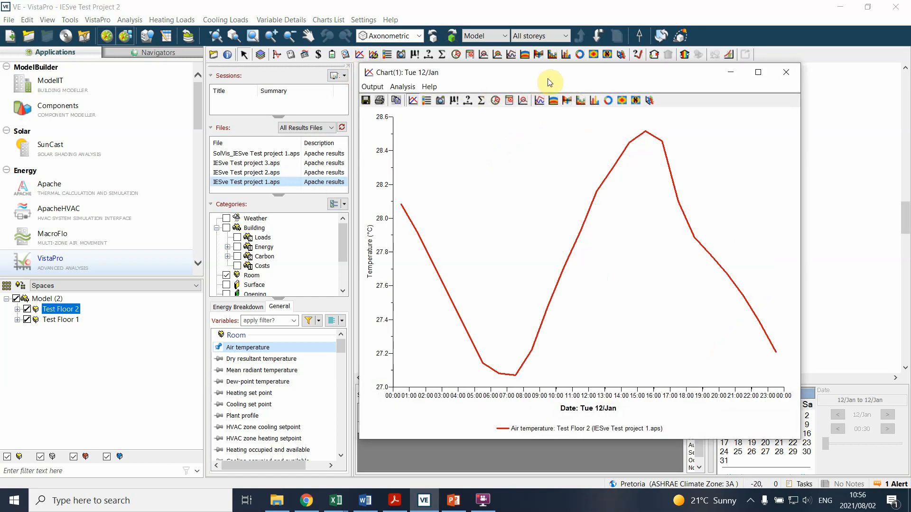
drag(551, 77, 638, 76)
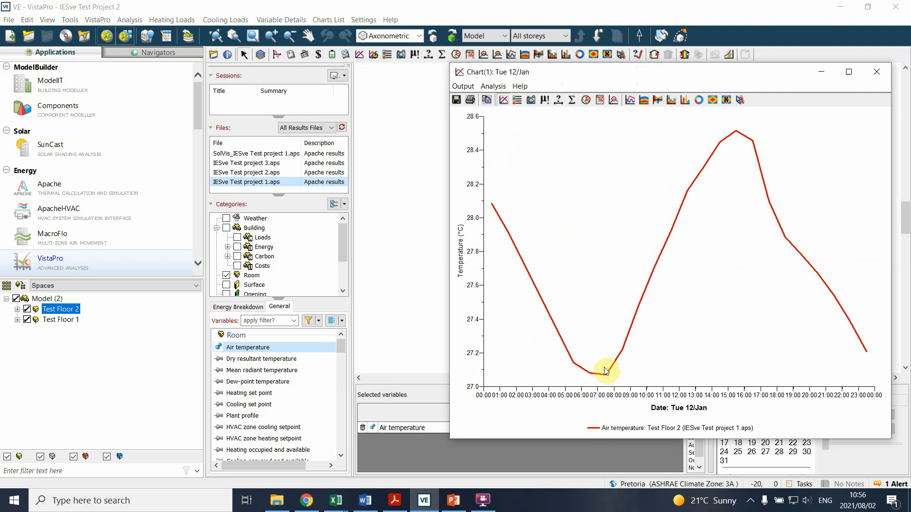
drag(691, 71, 629, 43)
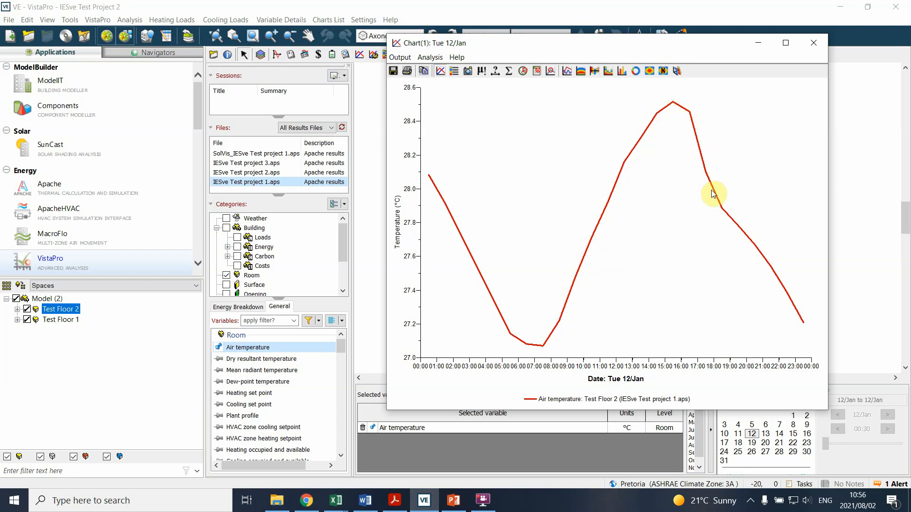
drag(588, 49, 654, 53)
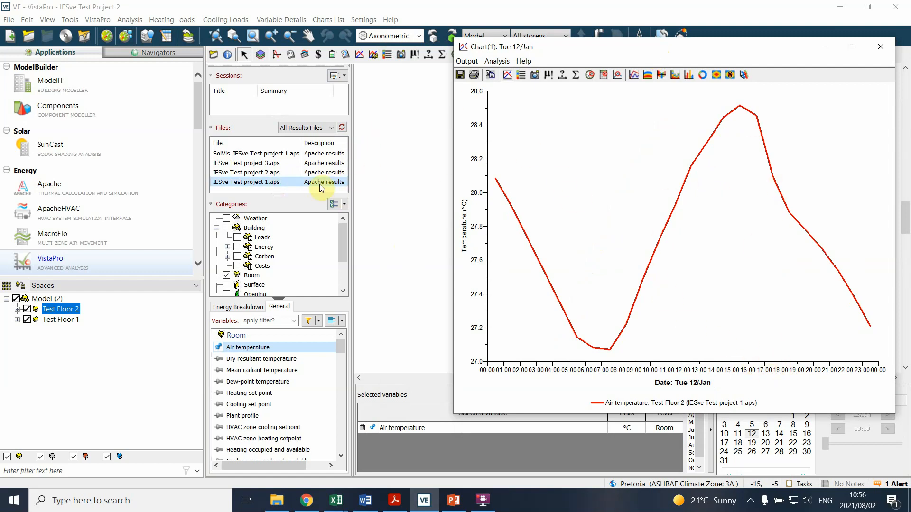
Step: Examine the 12 January air temperature curve separately for the IESve Test project 1, 2 and 3 results
click(260, 177)
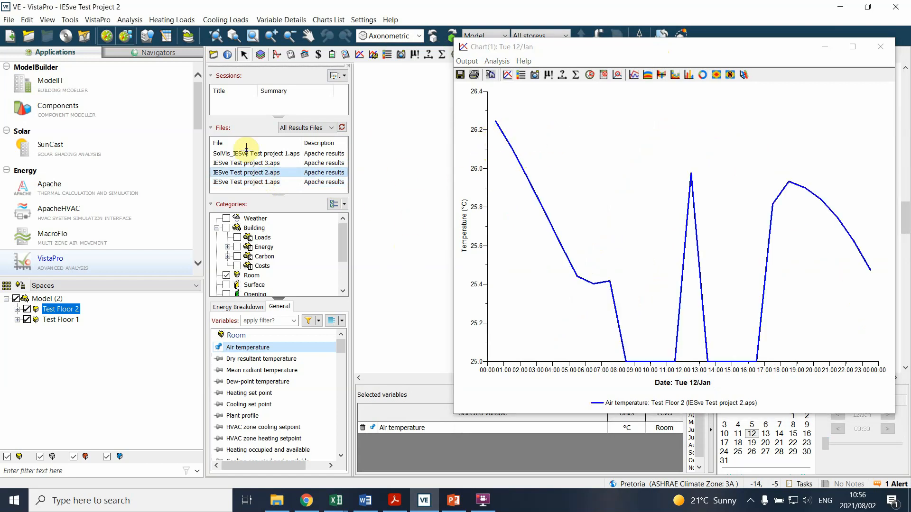
click(241, 183)
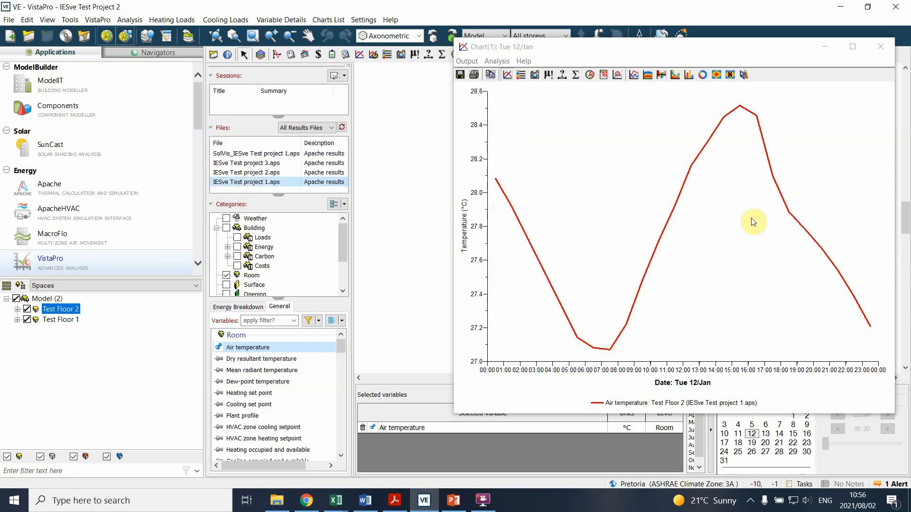
click(264, 173)
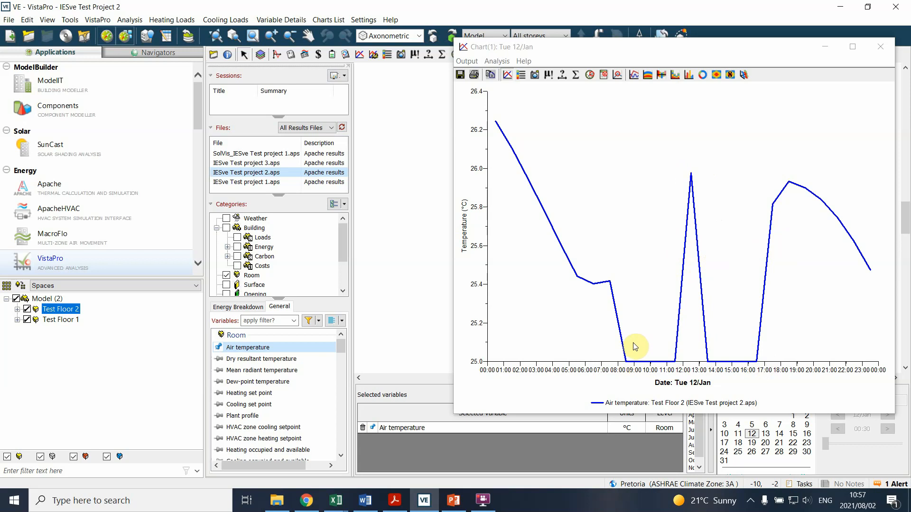
click(268, 163)
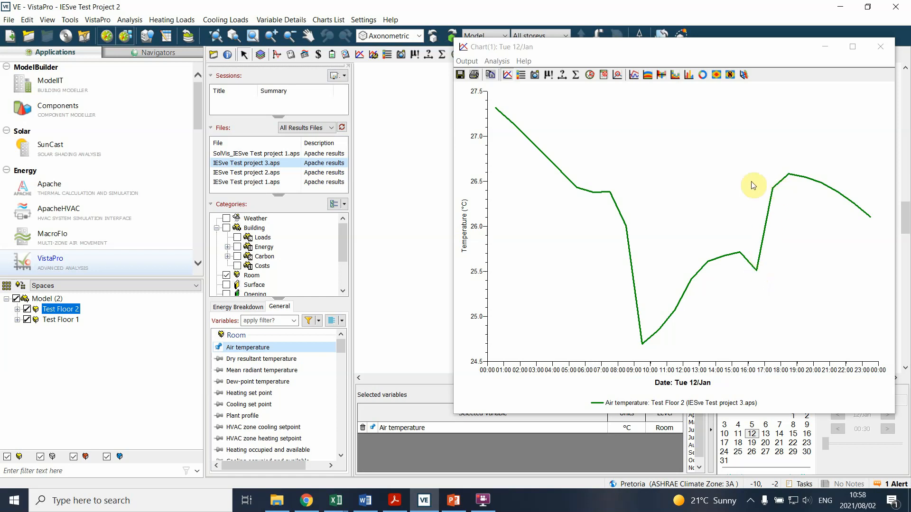
Step: Overlay the 12 January air temperature curves in pairs, comparing IESve Test projects 3 and 1, 2 and 1, and 3 and 2
shift+click(238, 183)
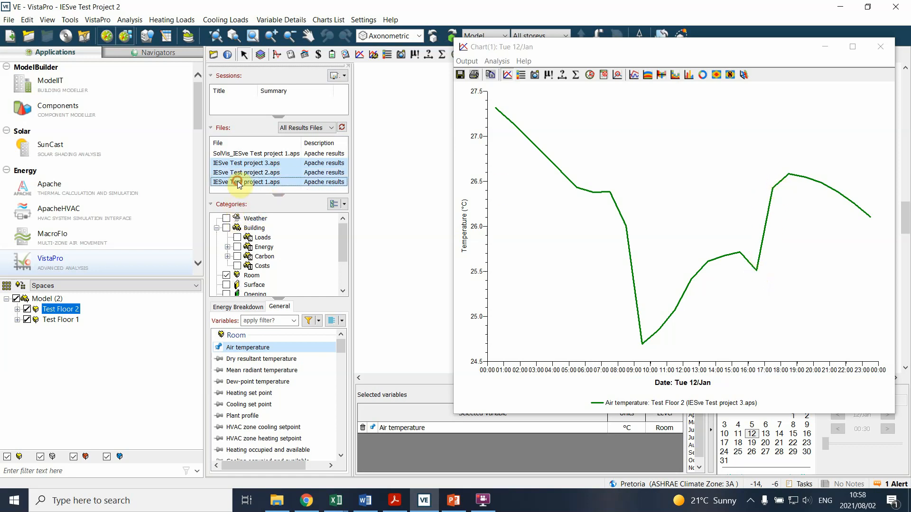
click(263, 172)
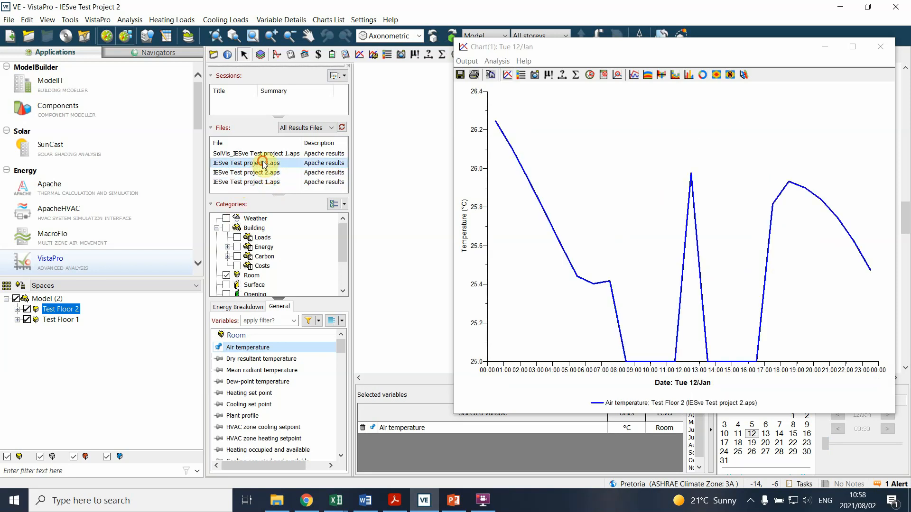
click(263, 164)
ctrl+click(257, 182)
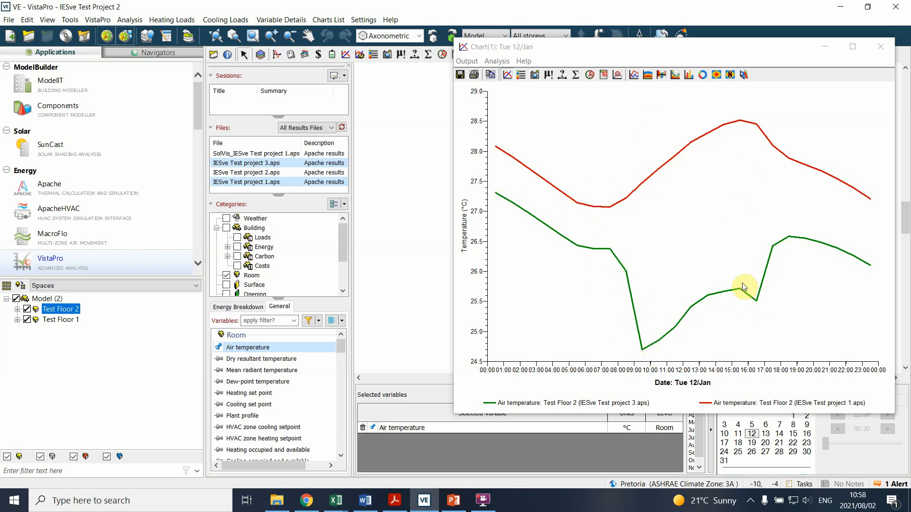
ctrl+click(264, 173)
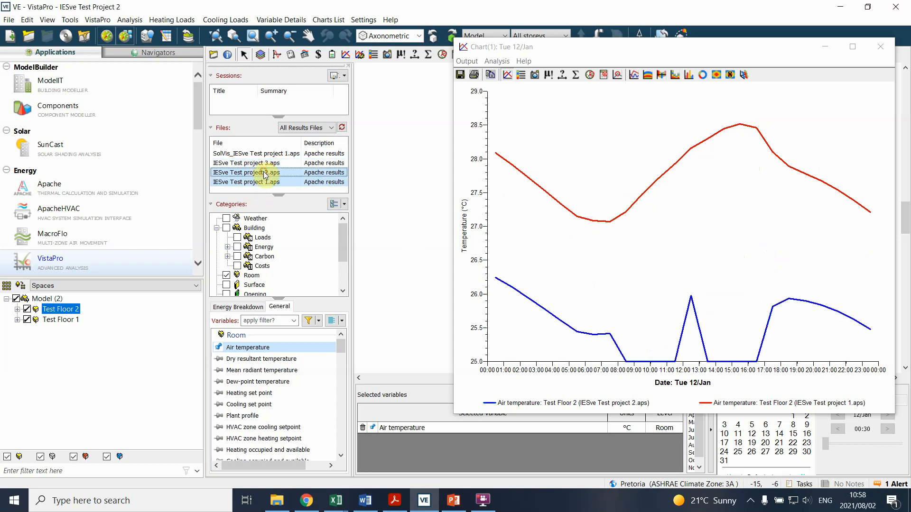
click(268, 164)
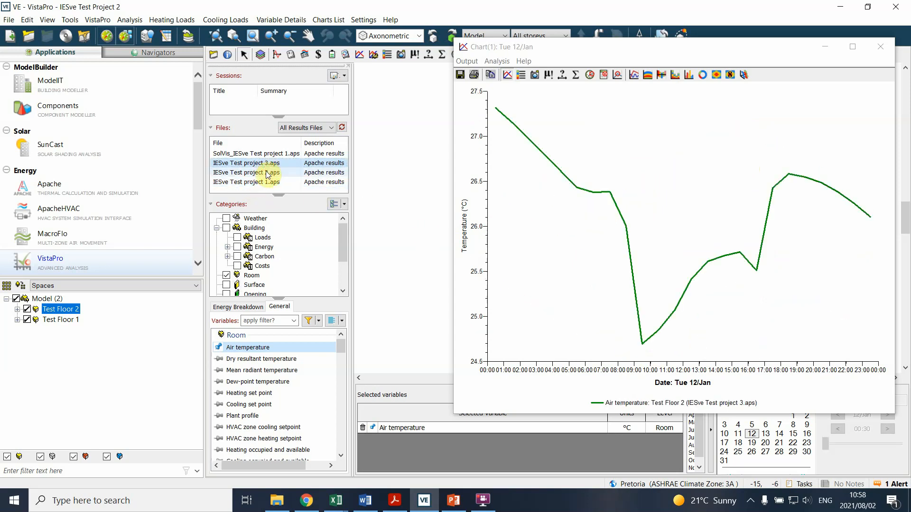
ctrl+click(268, 173)
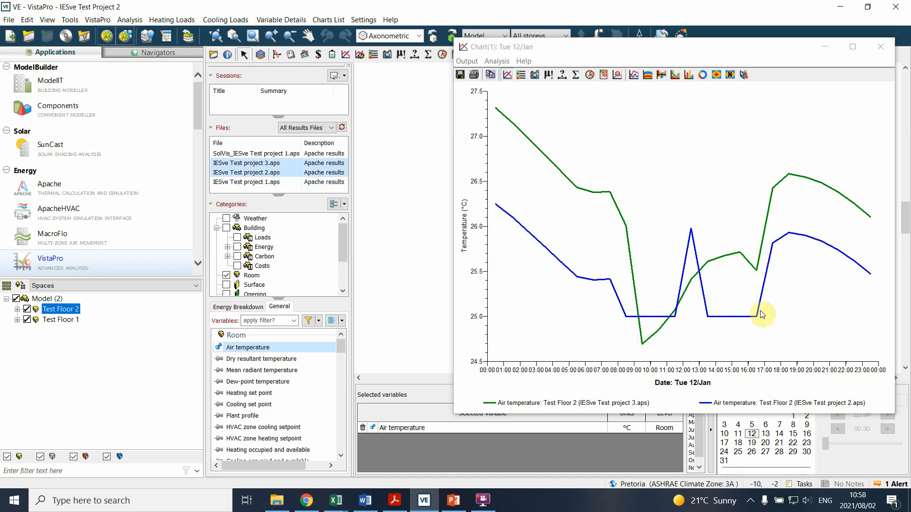
Step: Change the charted date to 14 July for the IESve Test project 3 and 2 results
drag(740, 42, 621, 6)
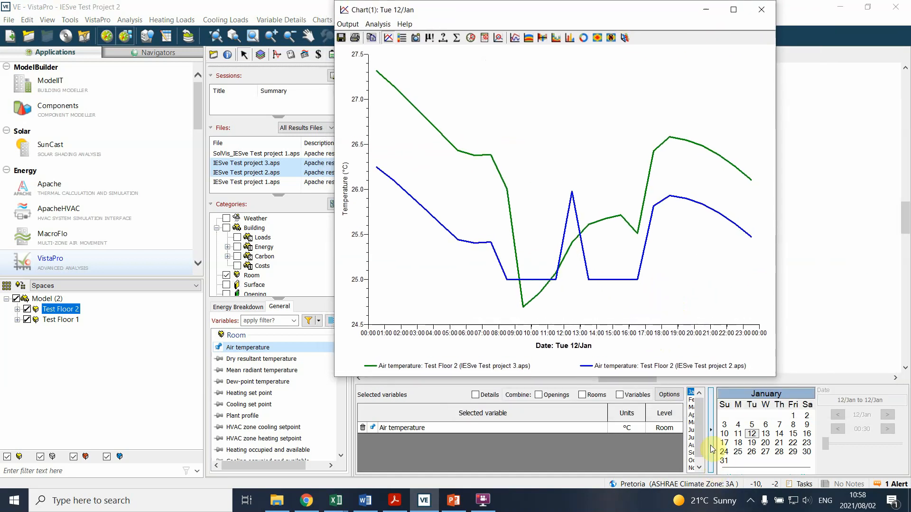
click(691, 437)
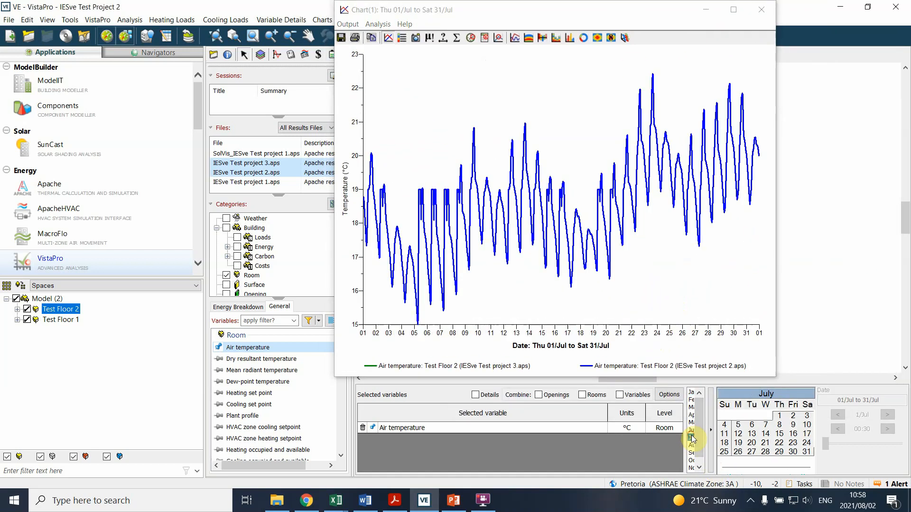
click(765, 435)
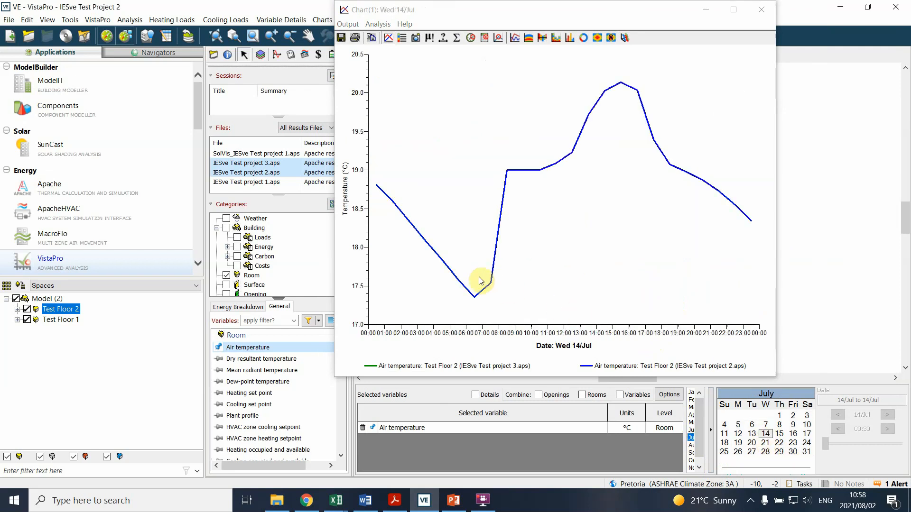
drag(553, 18, 616, 34)
Step: Compare the 14 July air temperature of IESve Test project 3 alone, with project 1, and project 2 alone, and close the chart
click(246, 162)
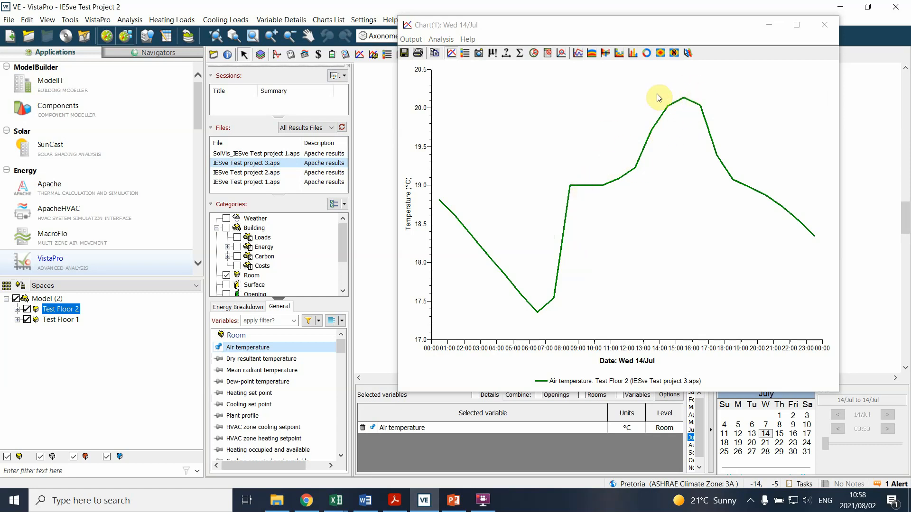
ctrl+click(237, 182)
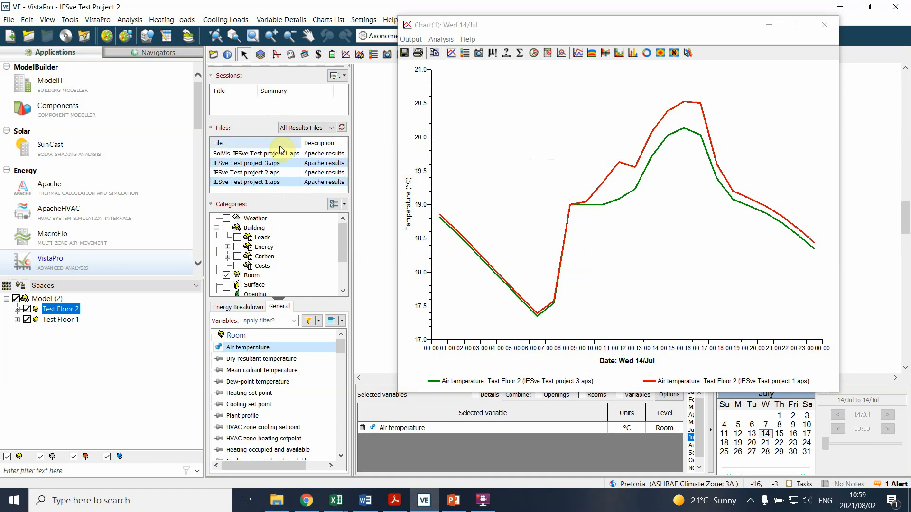
click(274, 172)
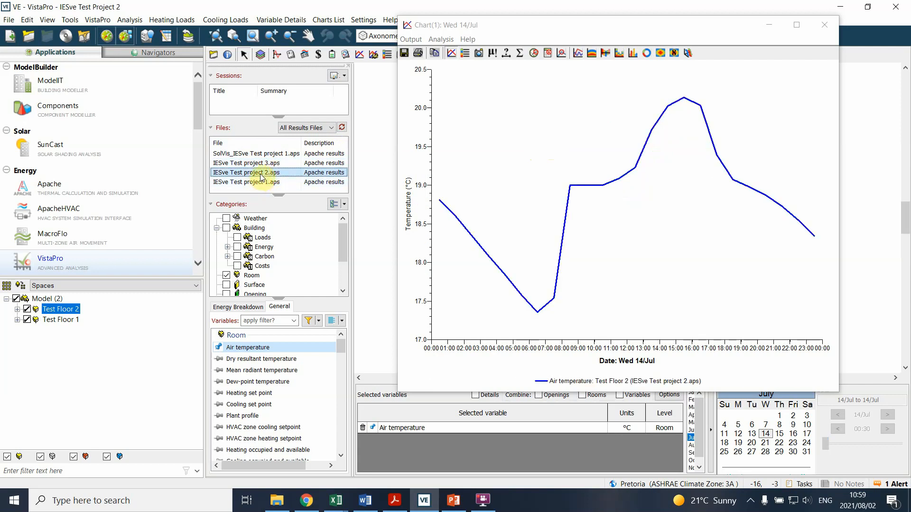
click(820, 22)
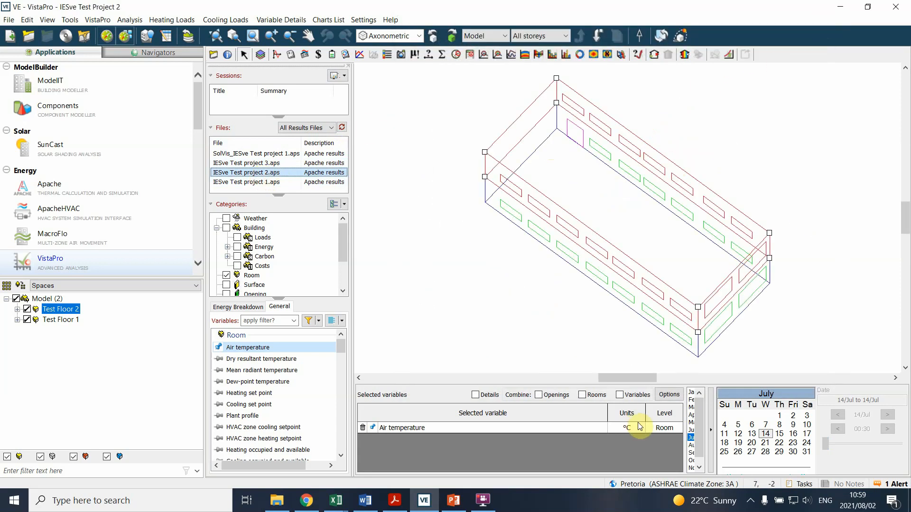
click(469, 282)
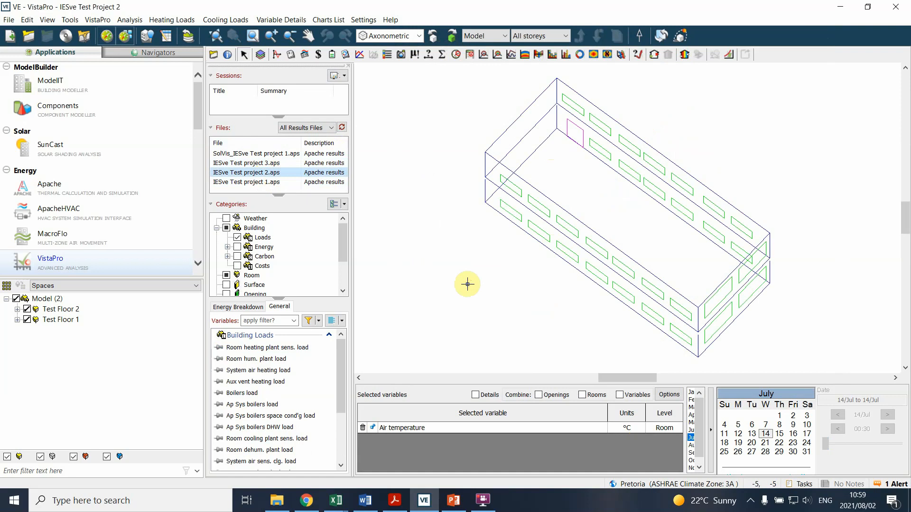